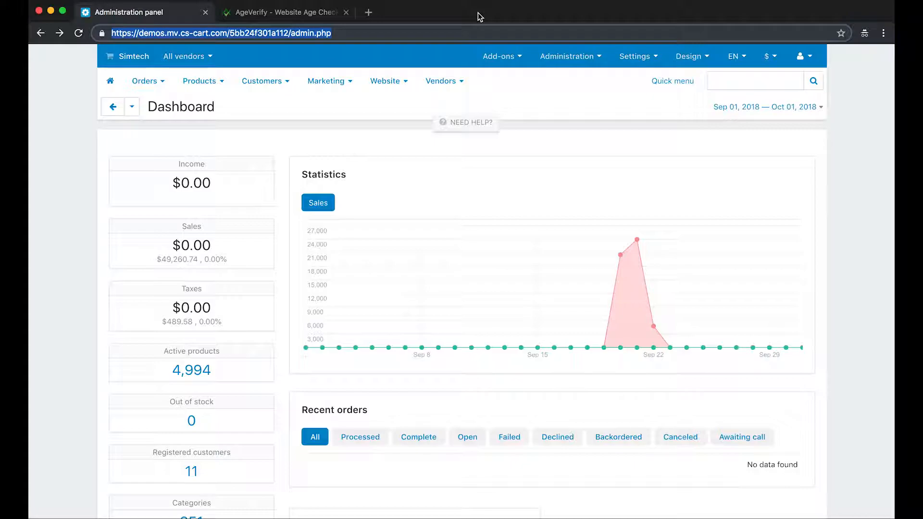
View the AgeVerify website's home page and return to the store's administration panel
click(60, 116)
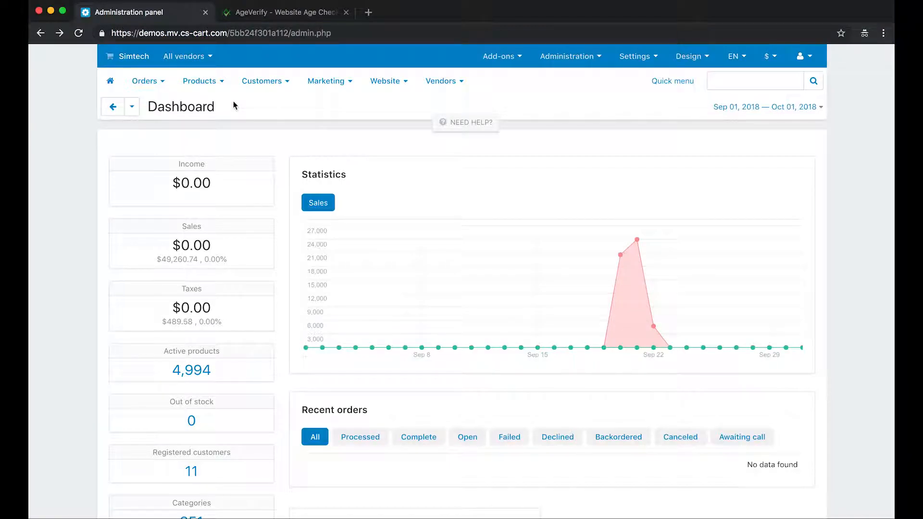
click(283, 16)
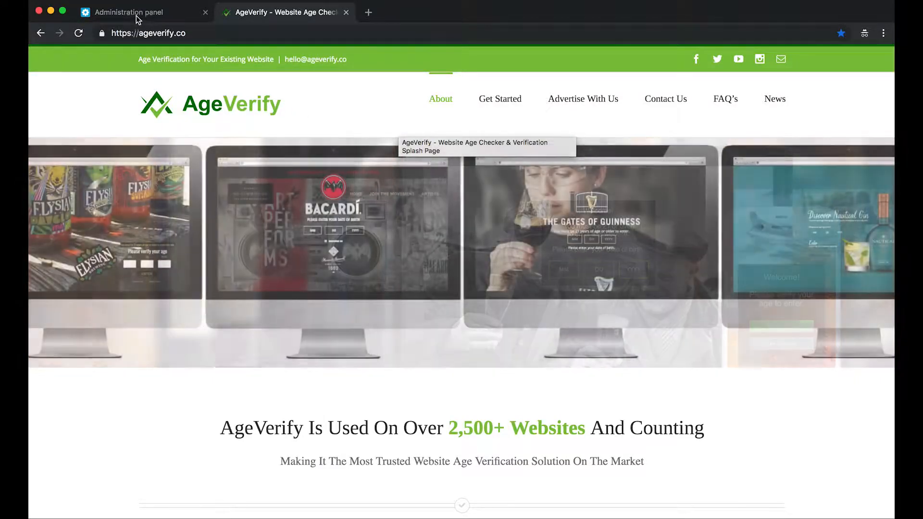
click(137, 14)
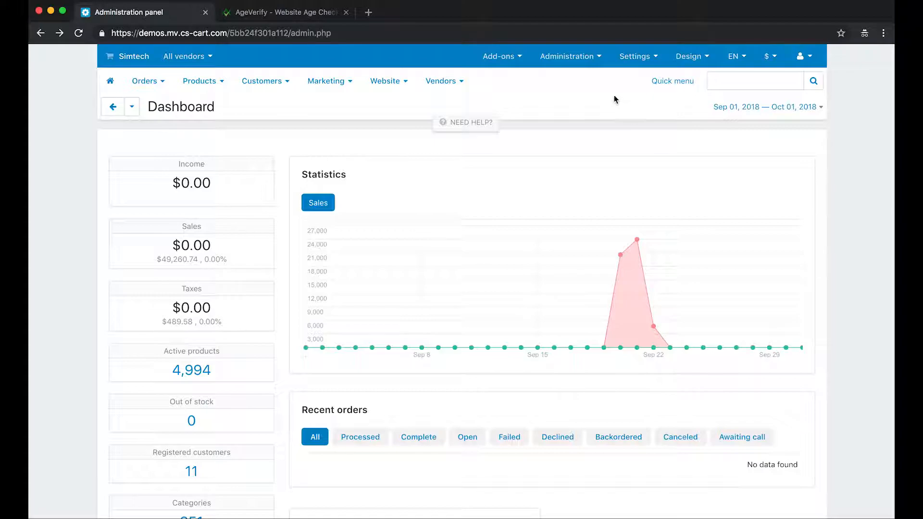
Open the store's design layouts for editing
mouse_move(512, 58)
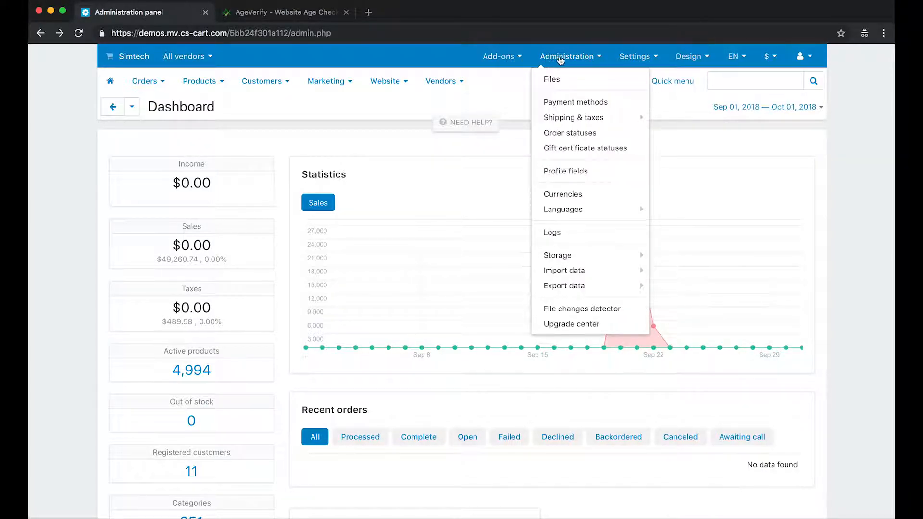
mouse_move(683, 61)
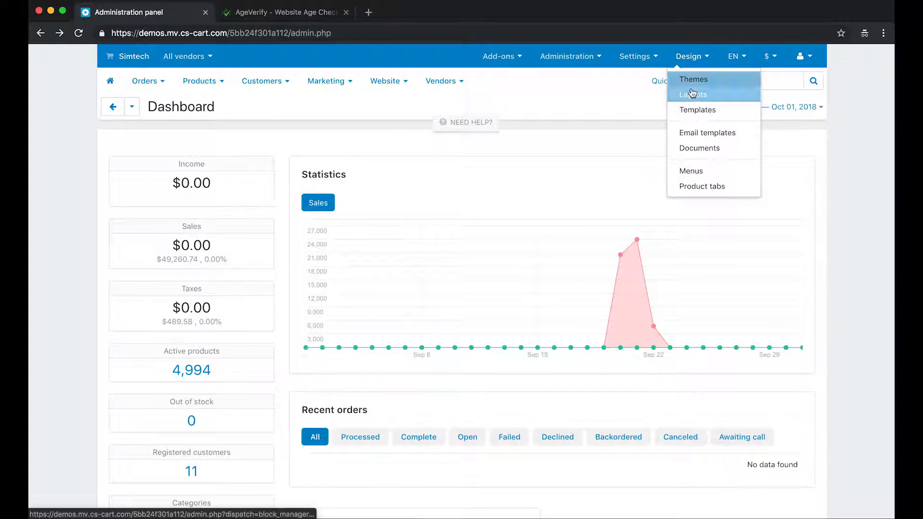
click(721, 97)
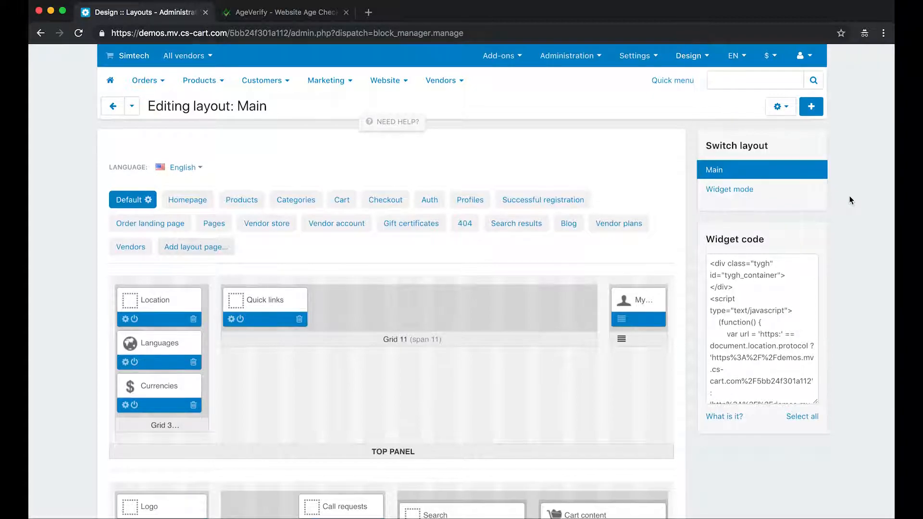
Start adding a block to the footer grid that holds the Copyright block
scroll(849, 199, down, 3)
scroll(849, 200, down, 8)
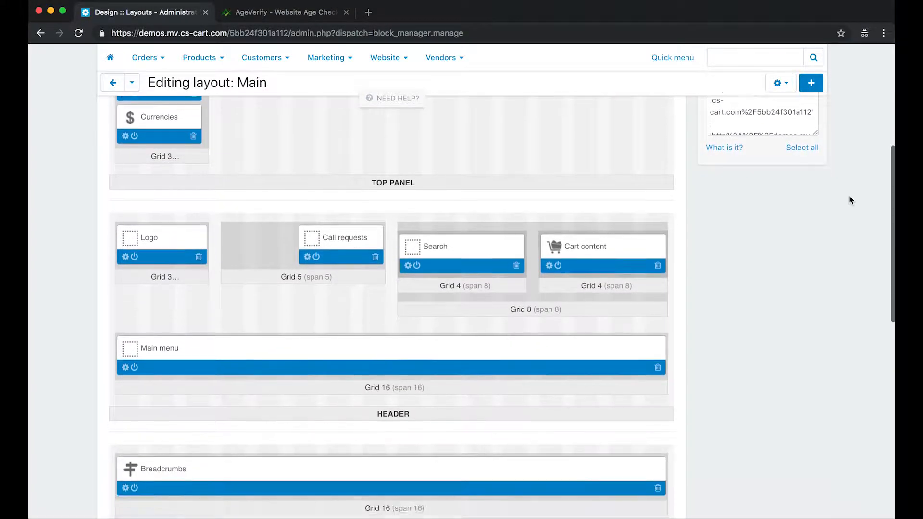
scroll(849, 199, down, 5)
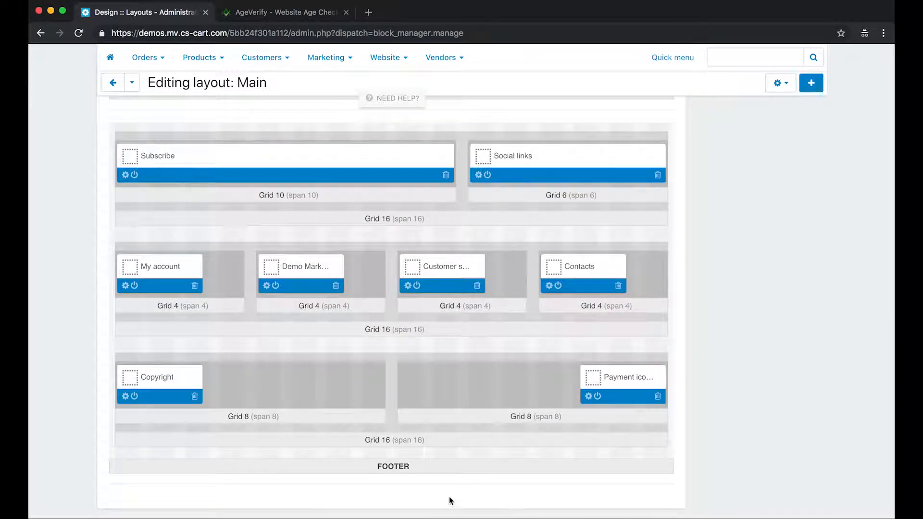
mouse_move(389, 468)
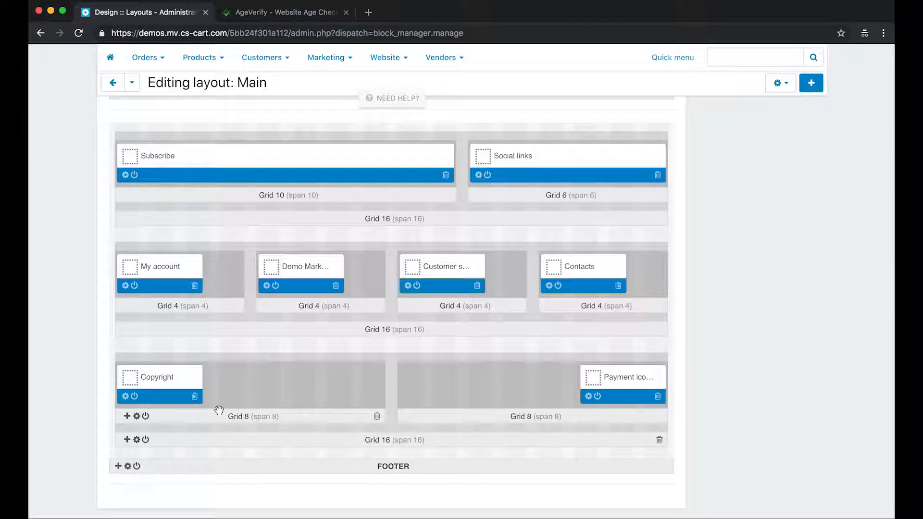
click(128, 417)
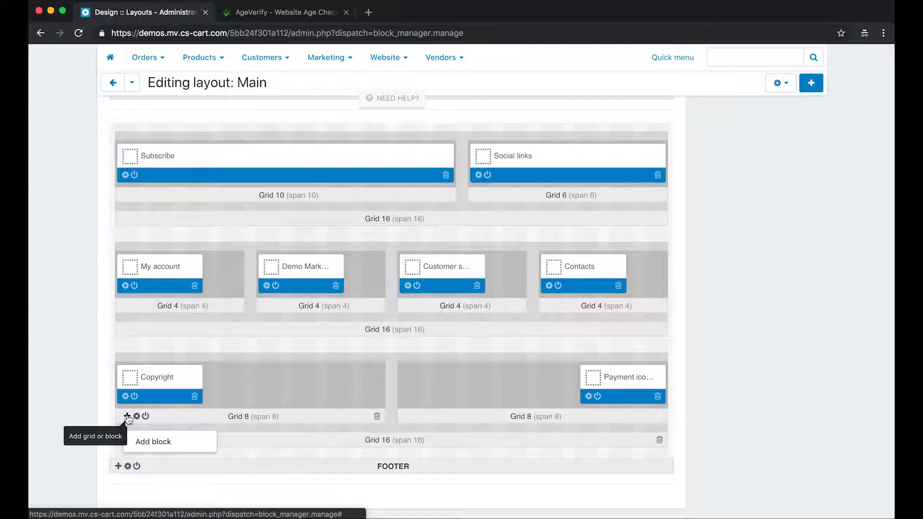
click(165, 443)
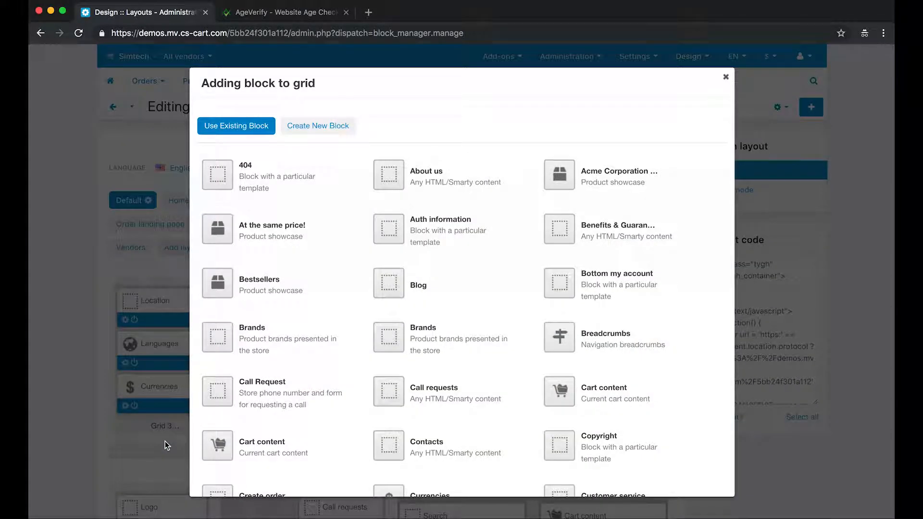
Set up a new HTML block named "AgeVerify" and bring up its content editor
click(303, 127)
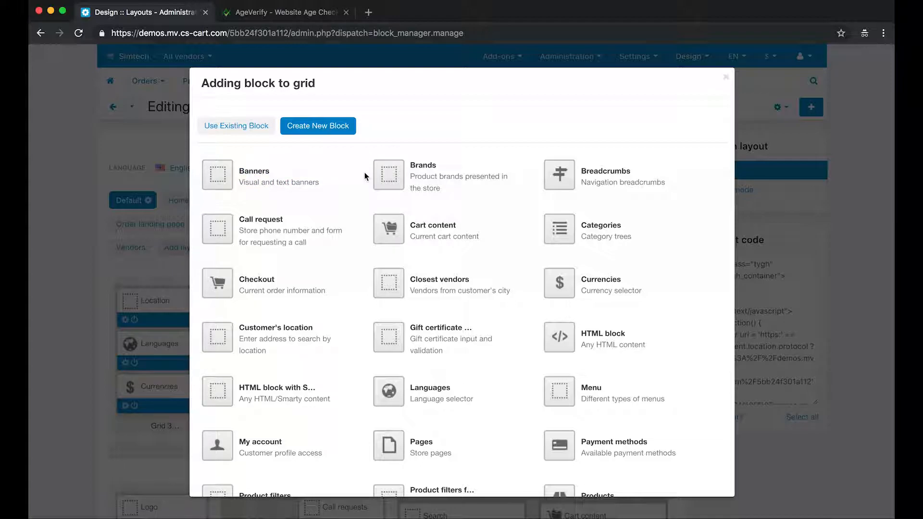
scroll(364, 172, down, 2)
scroll(365, 175, down, 3)
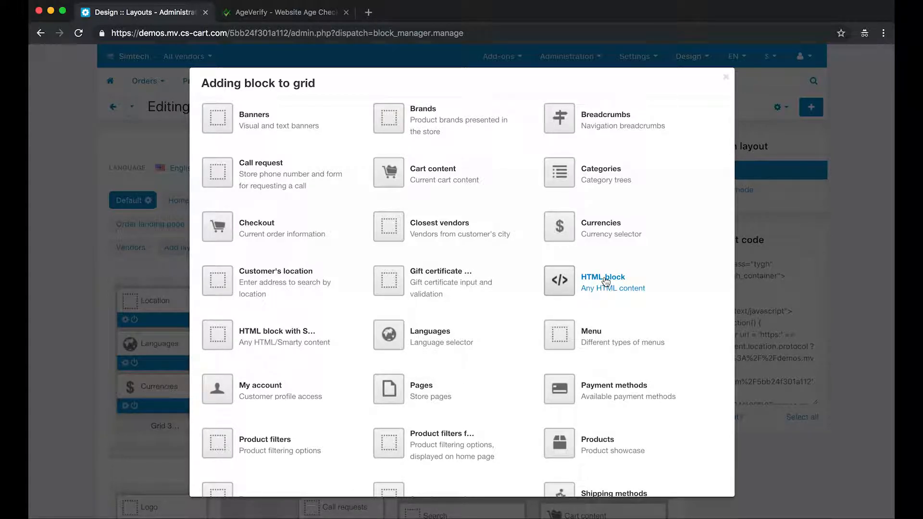
click(605, 282)
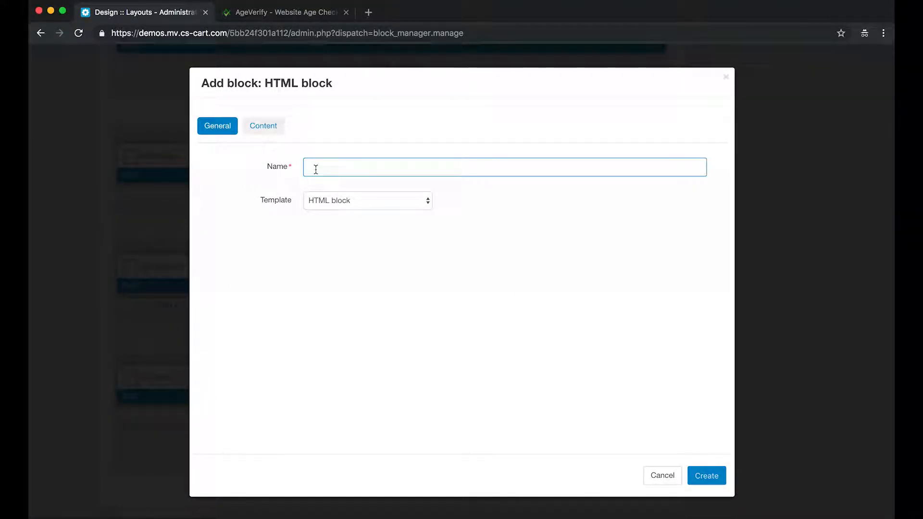
text(AgeVerify)
click(264, 129)
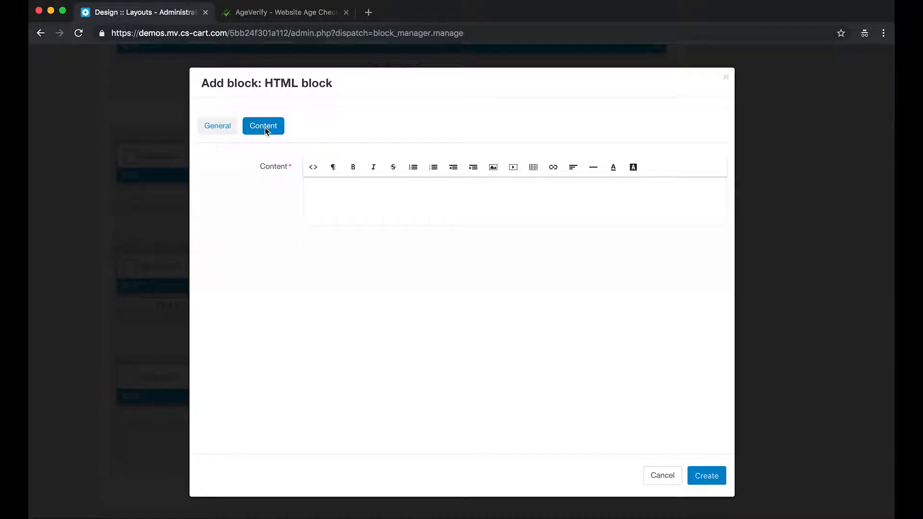
Switch to the AgeVerify website and open the details of the Translucent template from its Get Started gallery
click(264, 14)
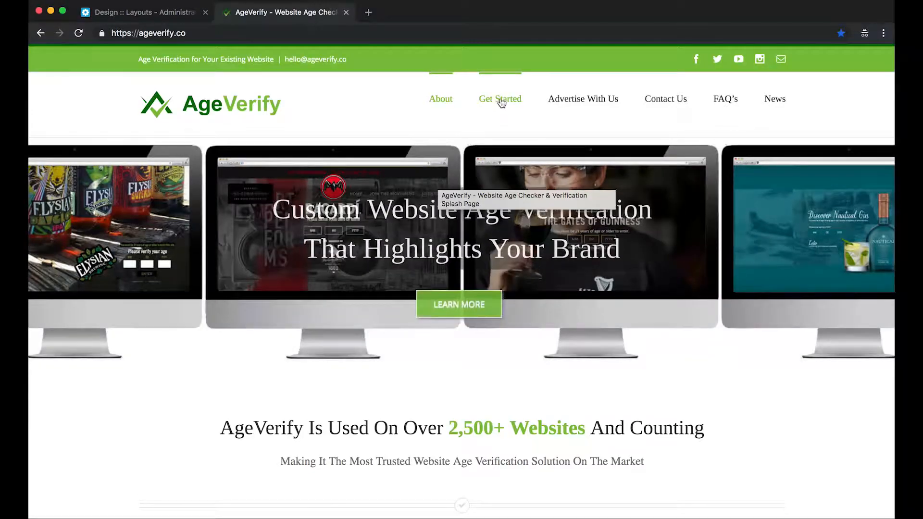
click(507, 103)
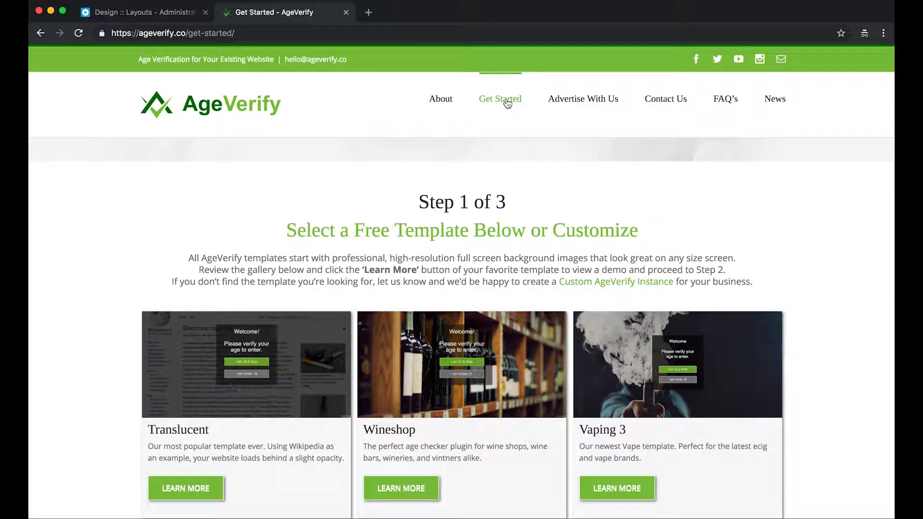
scroll(722, 207, down, 3)
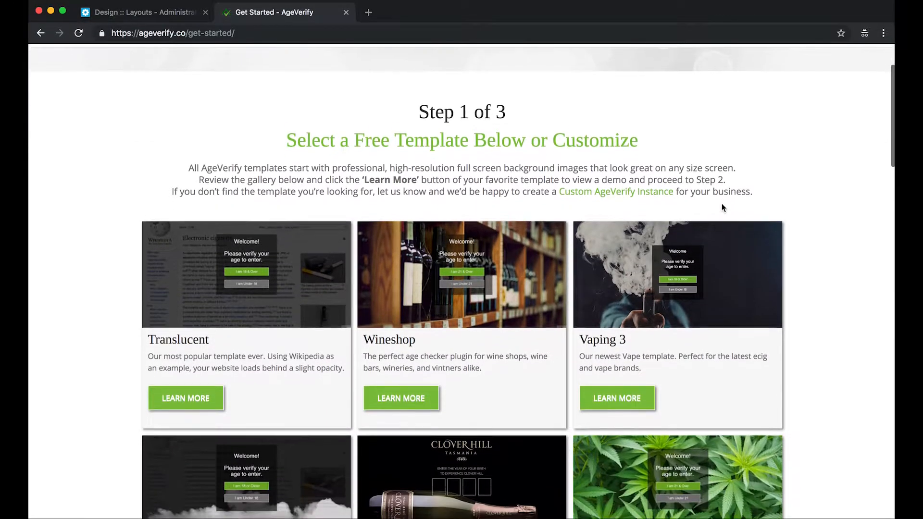
scroll(723, 208, down, 1)
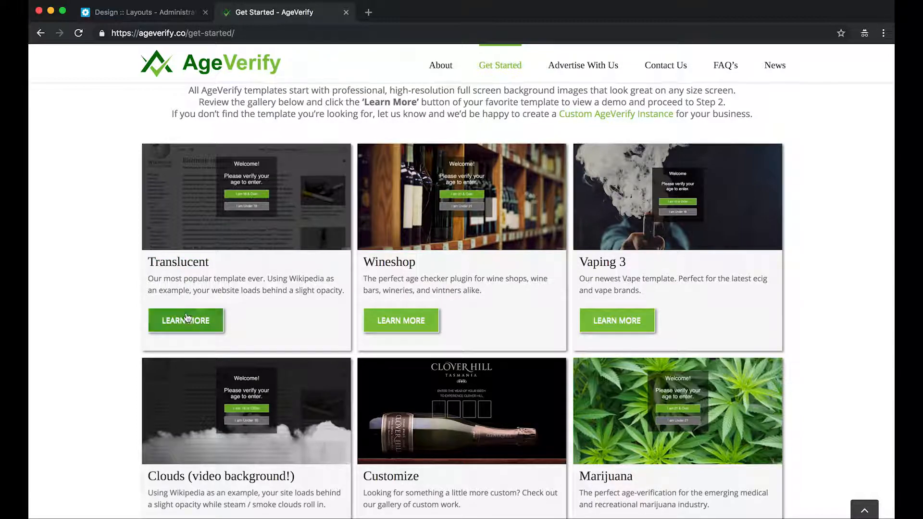
click(214, 327)
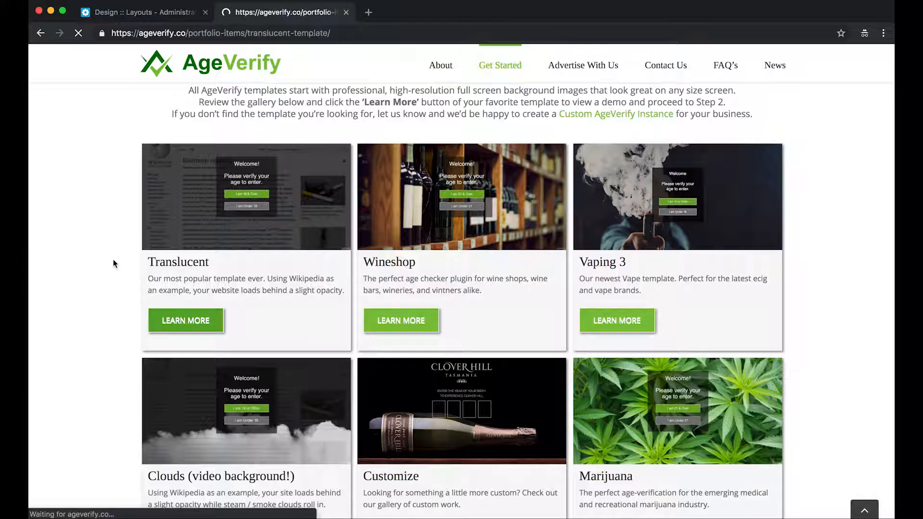
Review the Basic, Pro and Custom plans and open the installation instructions for the free Basic plan
scroll(113, 263, down, 3)
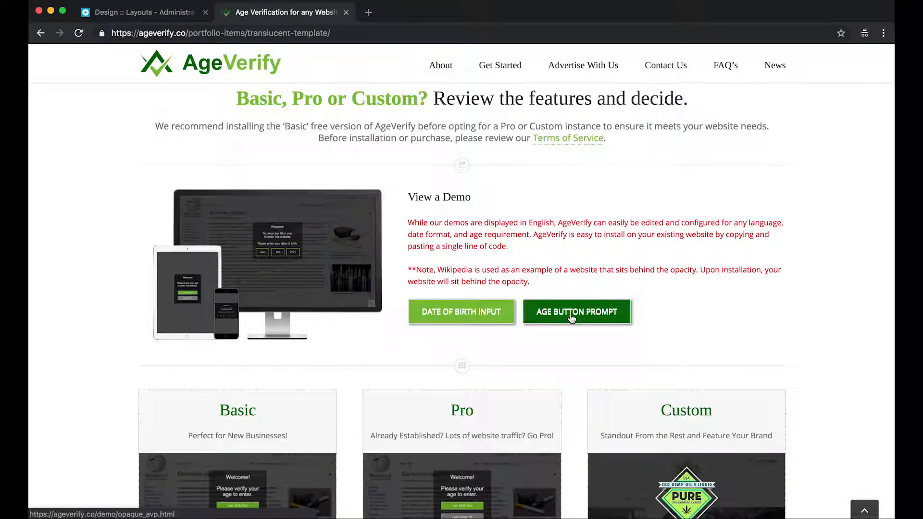
scroll(347, 328, down, 5)
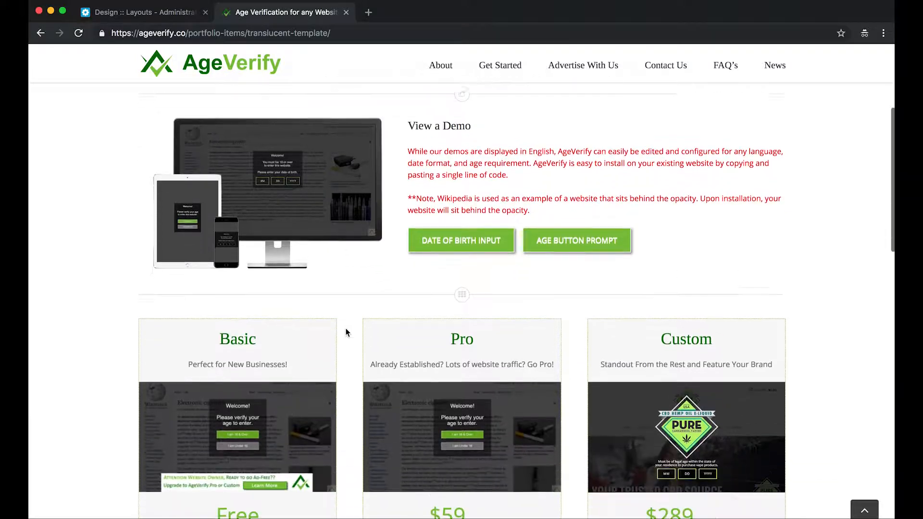
scroll(350, 320, down, 2)
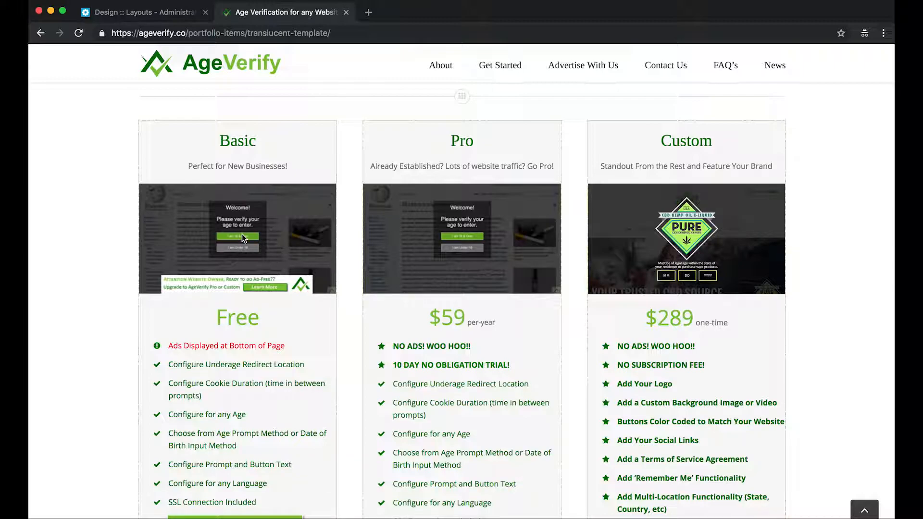
scroll(242, 234, down, 5)
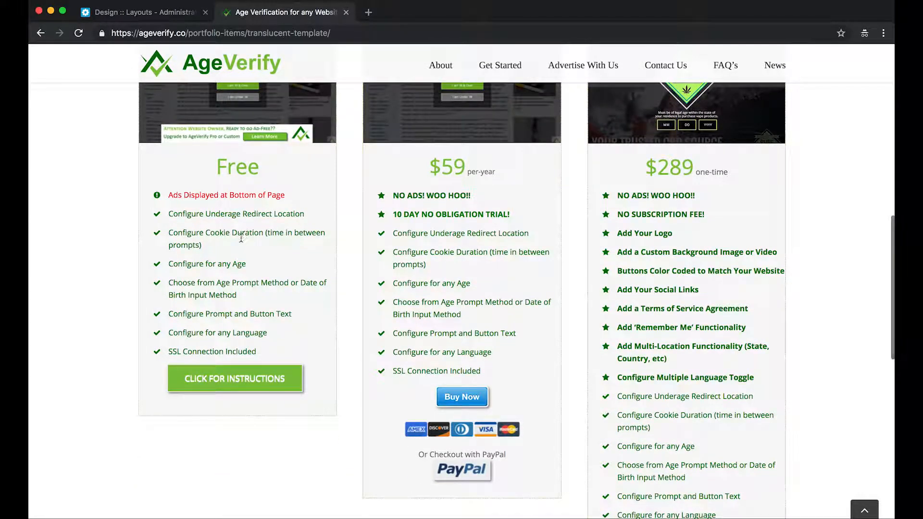
click(213, 387)
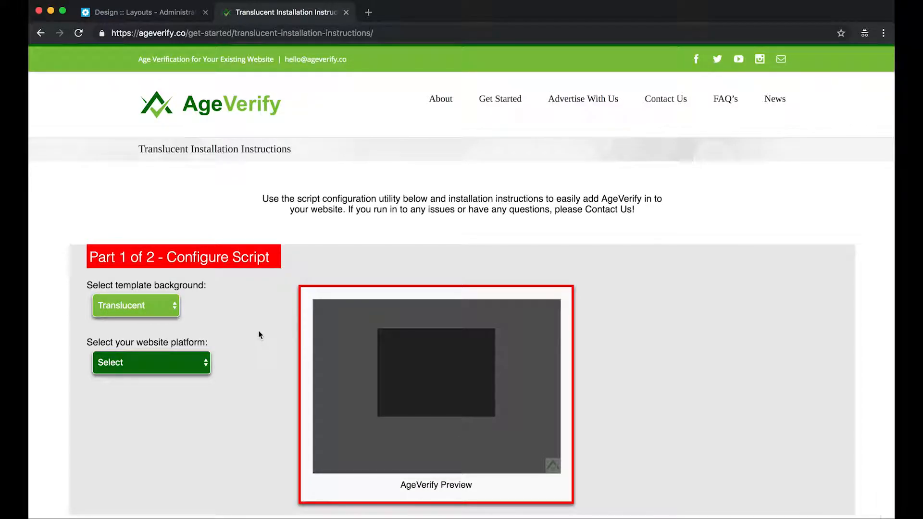
Preview the Singlemalt template background in the script configuration and switch it back to Translucent
scroll(258, 332, down, 5)
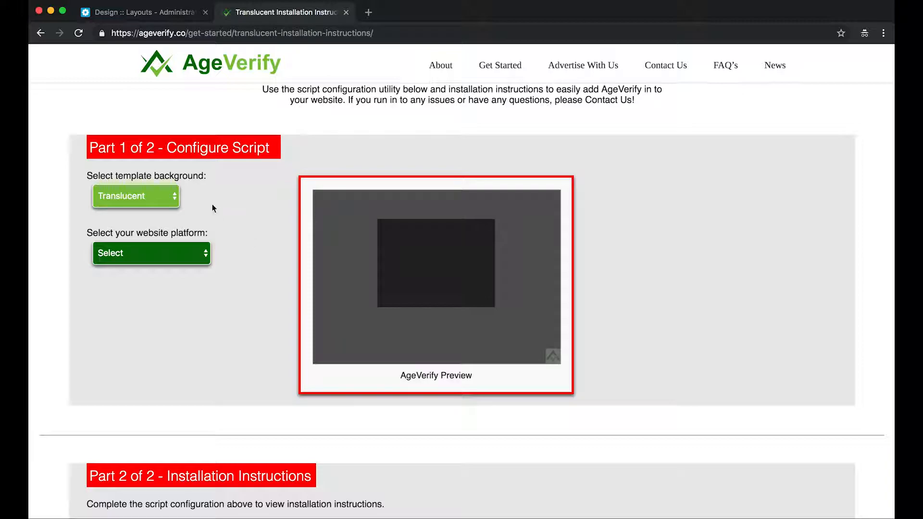
click(174, 196)
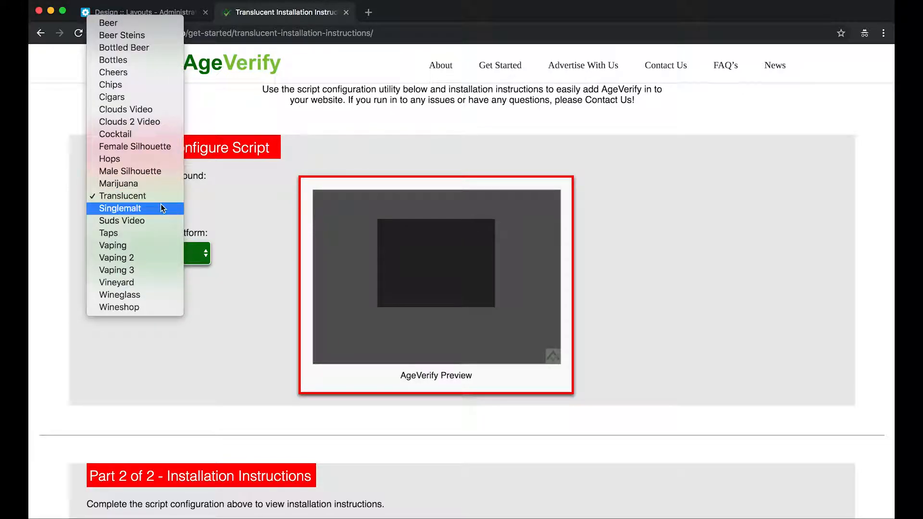
click(161, 207)
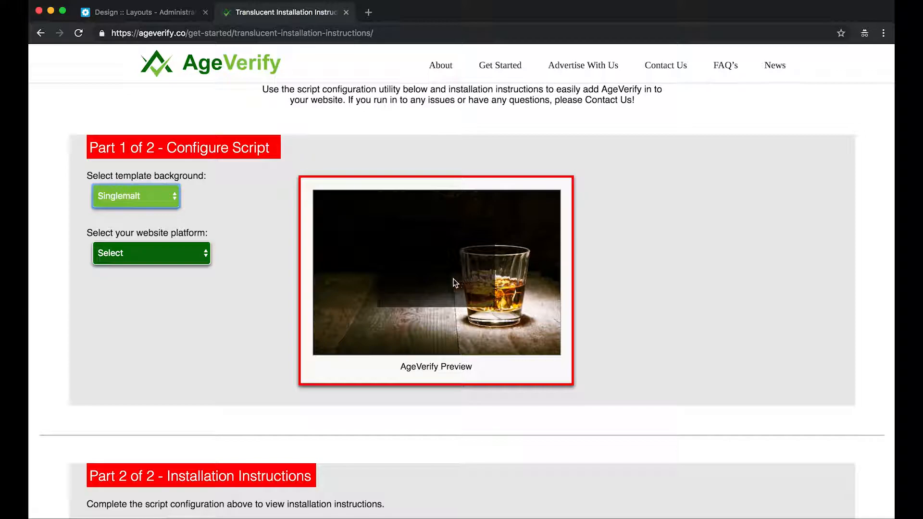
click(172, 197)
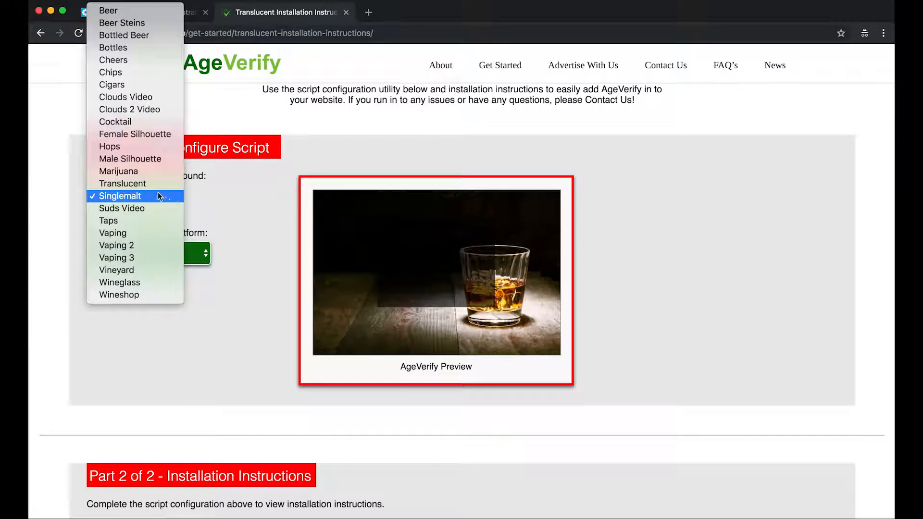
click(150, 184)
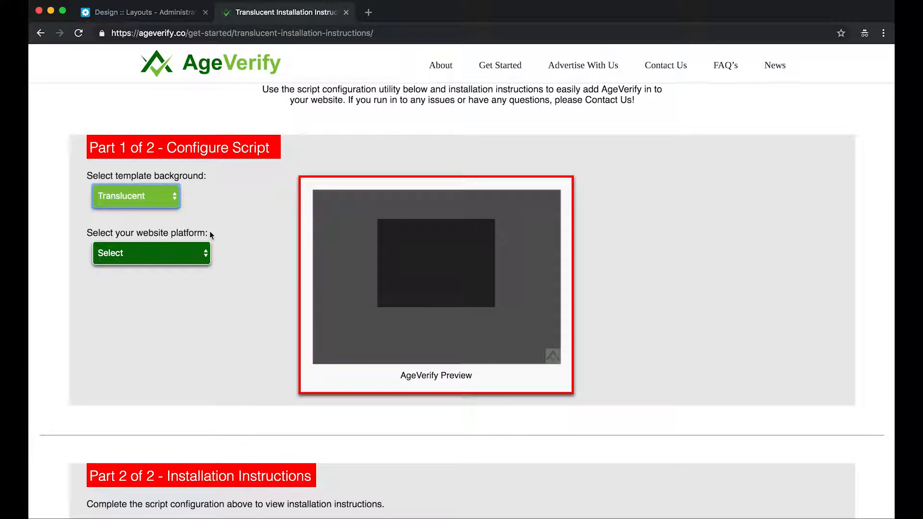
Set the website platform to CS-Cart and the method format to Age Button Prompt
click(204, 253)
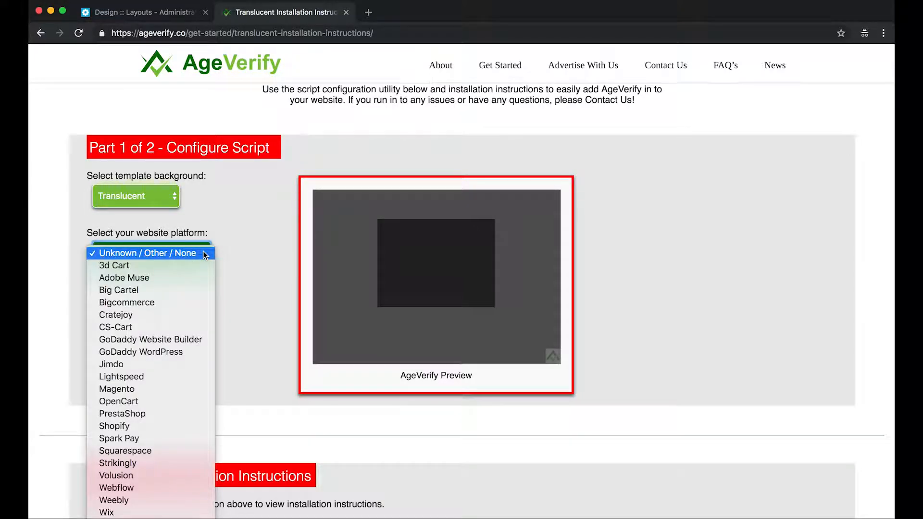
click(189, 328)
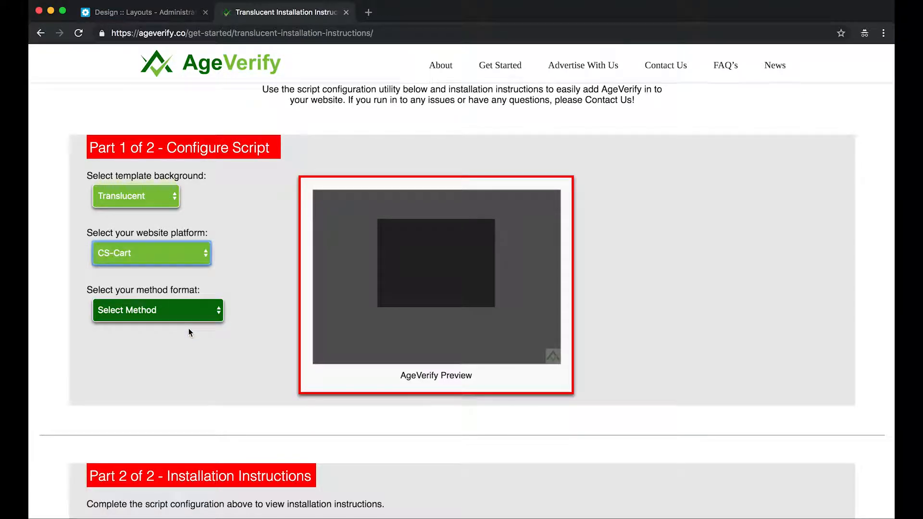
click(219, 316)
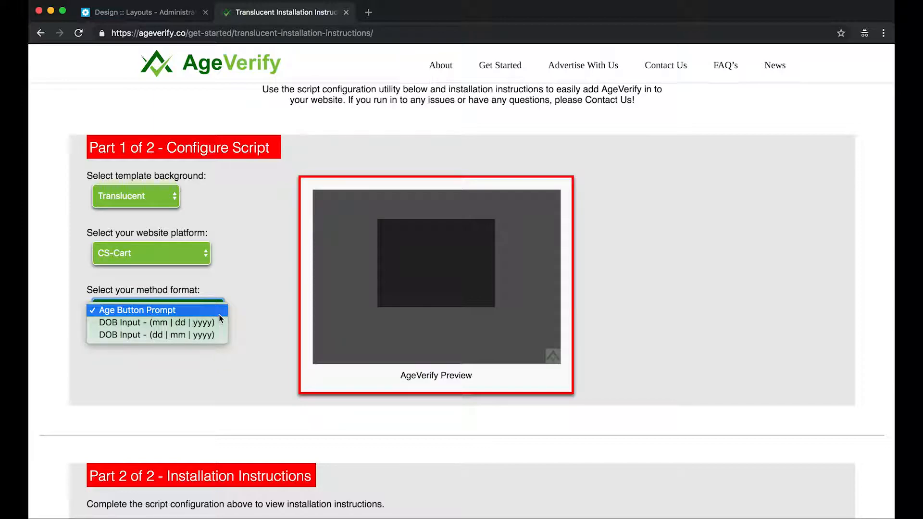
click(192, 313)
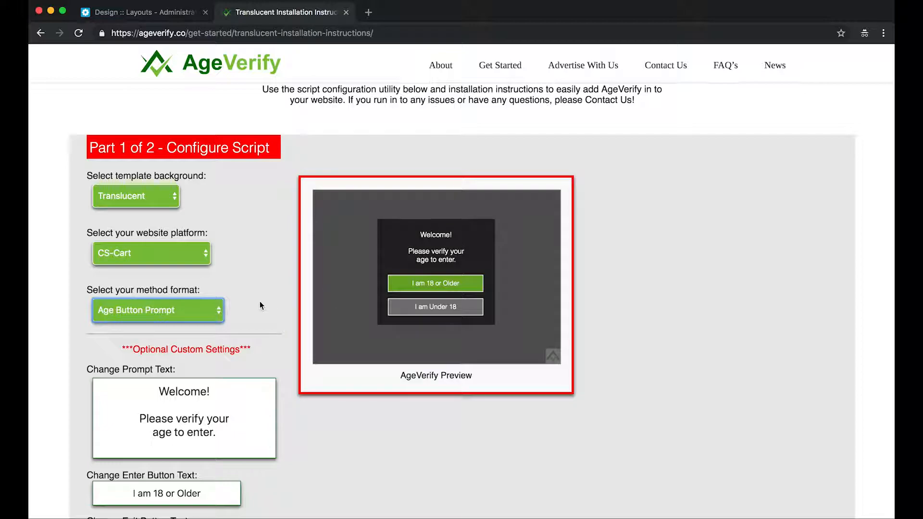
Preview the DOB Input - (mm | dd | yyyy) method format and switch back to Age Button Prompt
click(205, 309)
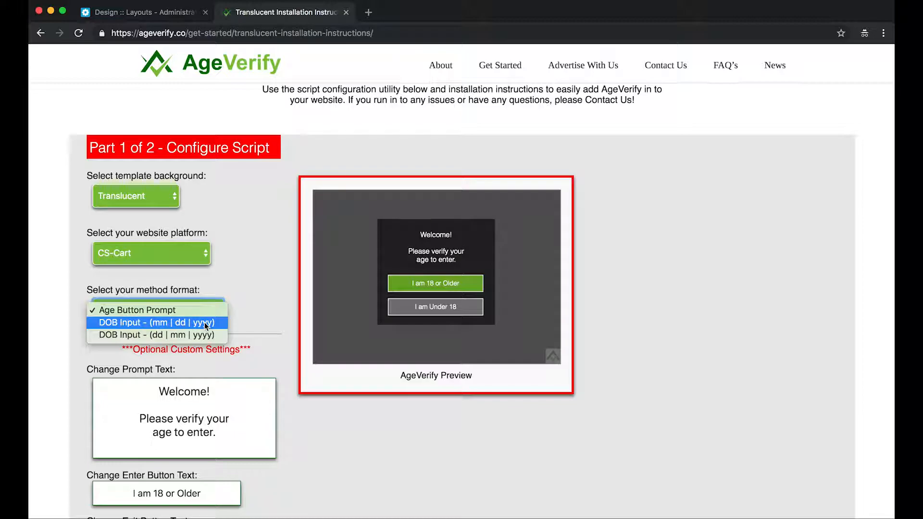
click(205, 323)
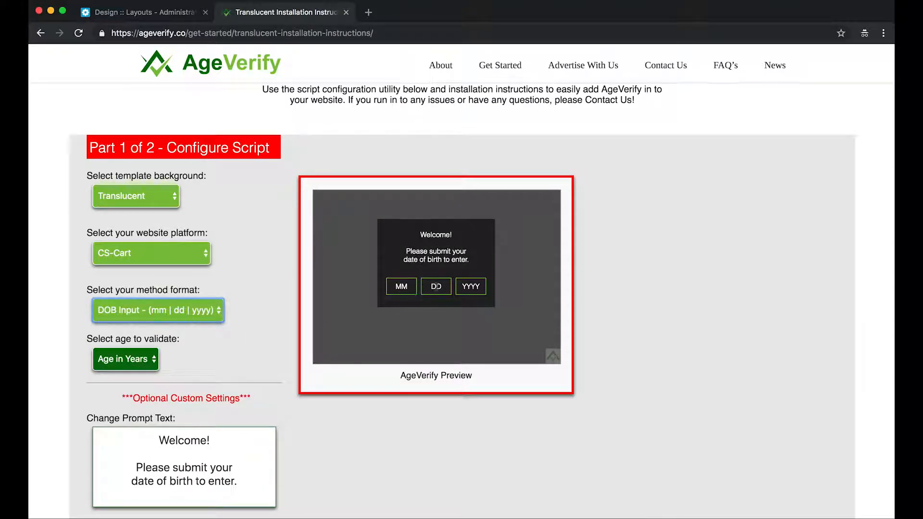
click(202, 311)
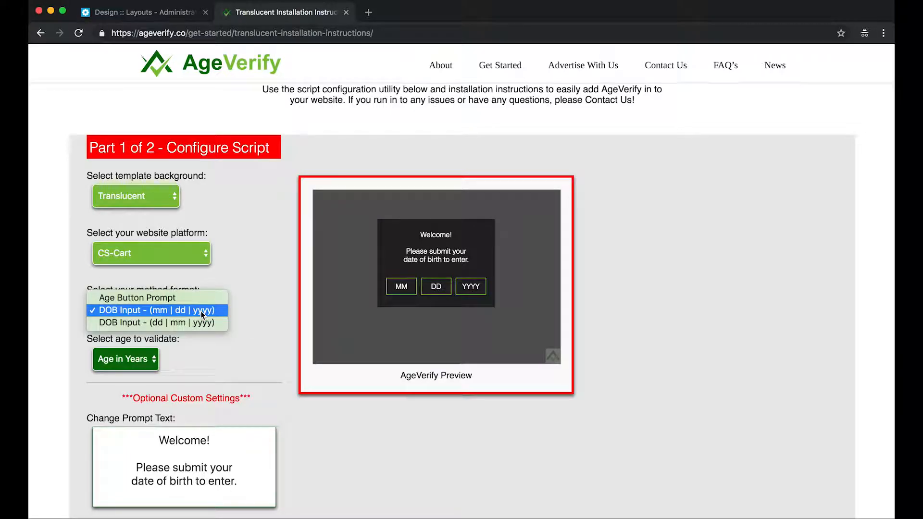
click(172, 299)
Try "Hello" as the greeting in the prompt text and restore it to "Welcome"
scroll(273, 311, down, 5)
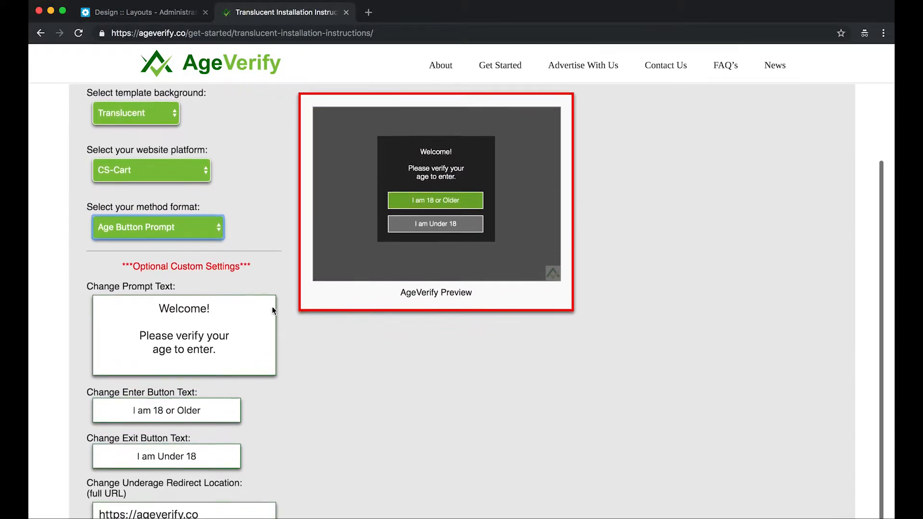
scroll(273, 311, up, 3)
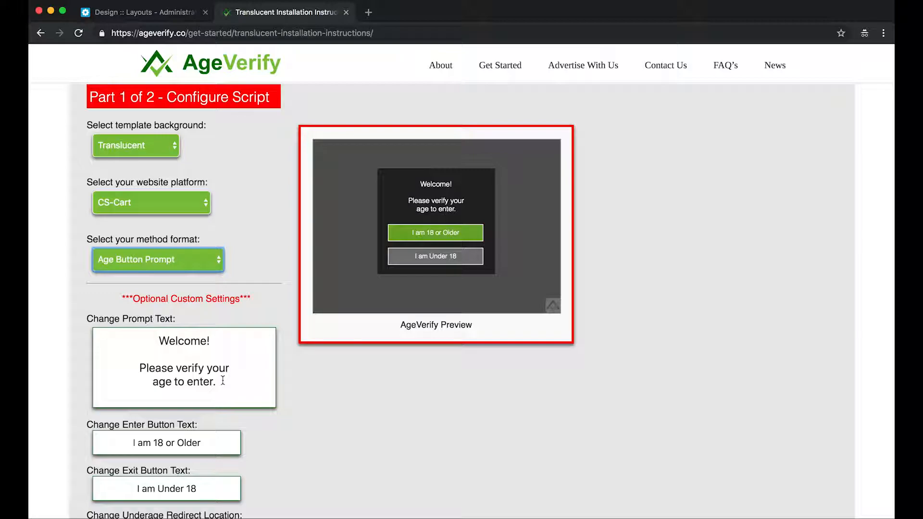
double_click(186, 341)
text(Hello)
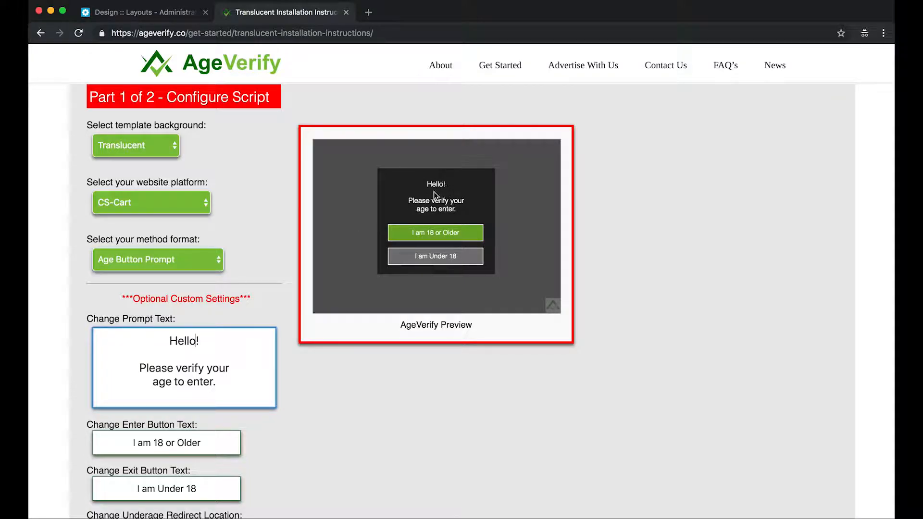
double_click(184, 340)
text(Welcome)
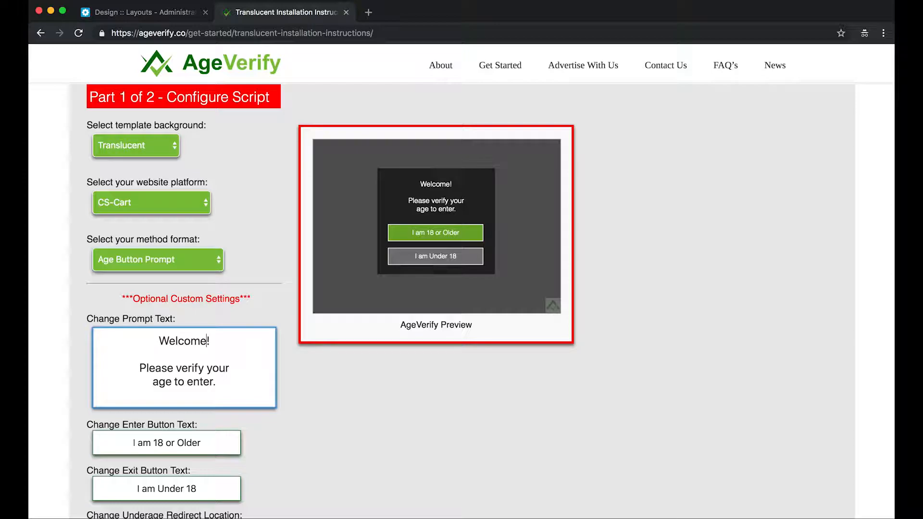
click(279, 325)
Copy the complete red AgeVerify script code from the Part 2 installation instructions
scroll(280, 324, down, 8)
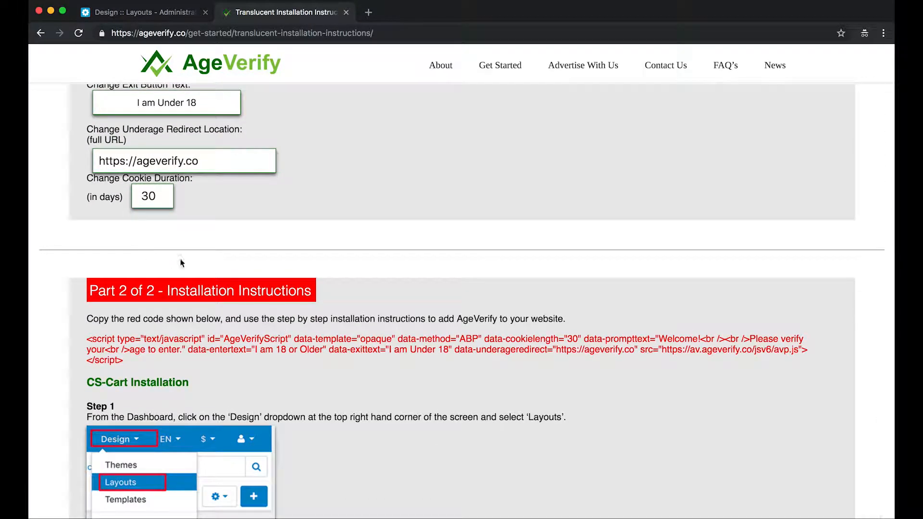
drag(128, 361, 87, 340)
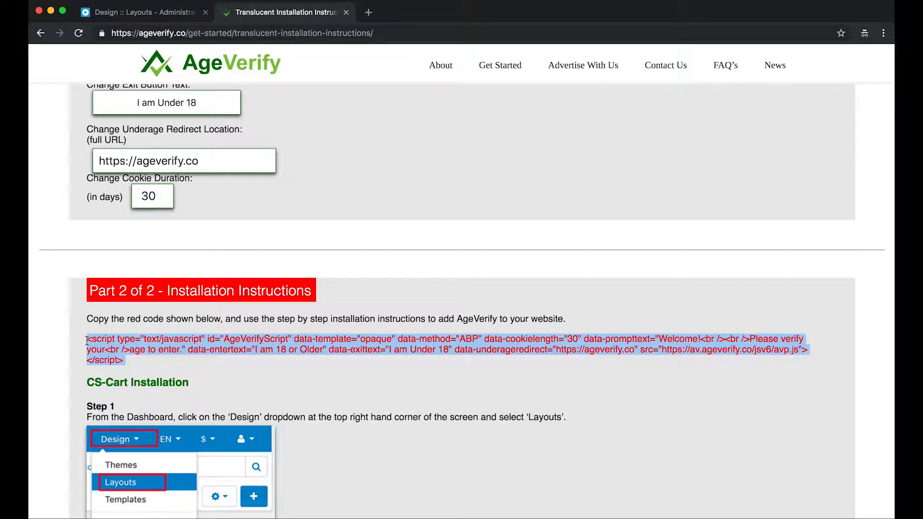
drag(124, 360, 85, 341)
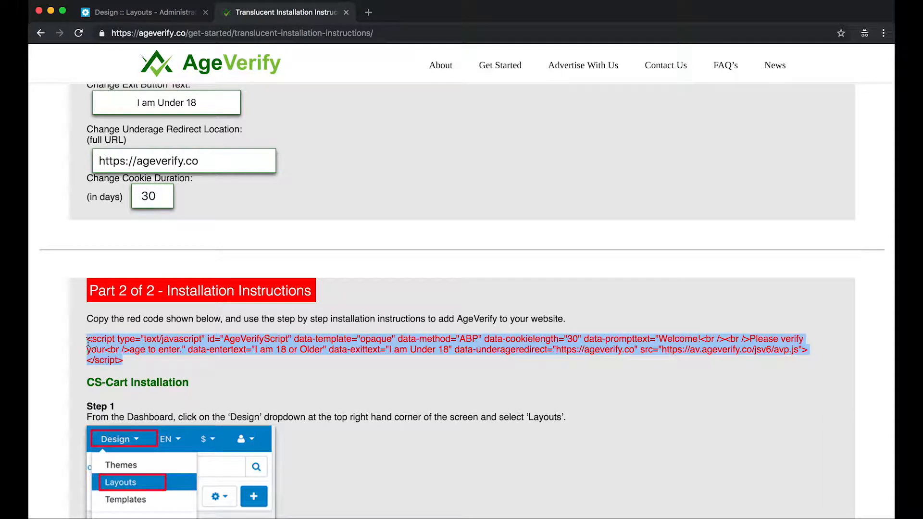
right_click(187, 345)
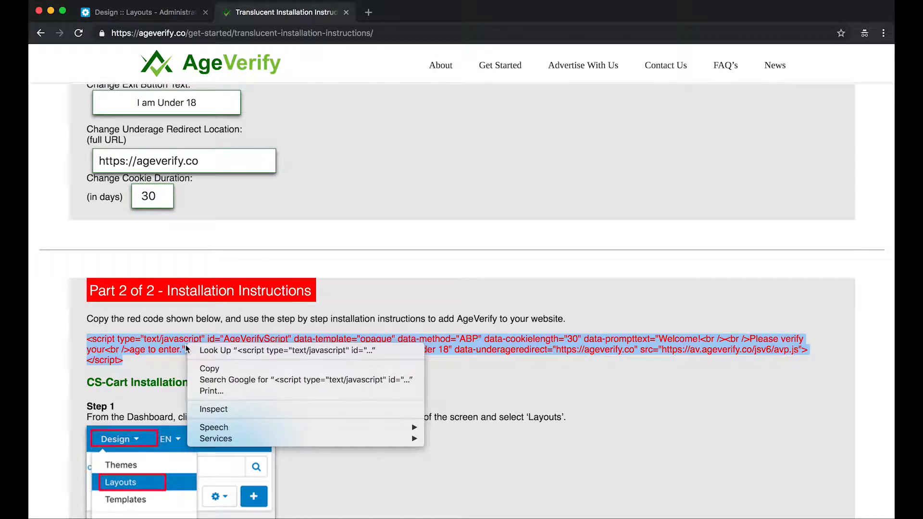
click(235, 368)
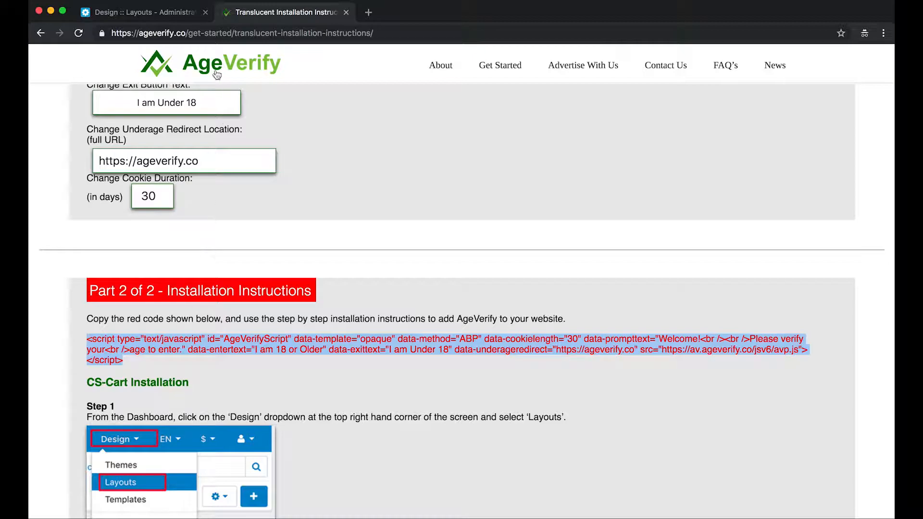
Switch to the CS-Cart admin, paste the AgeVerify script into the HTML block's content as source code, and create the block
click(141, 18)
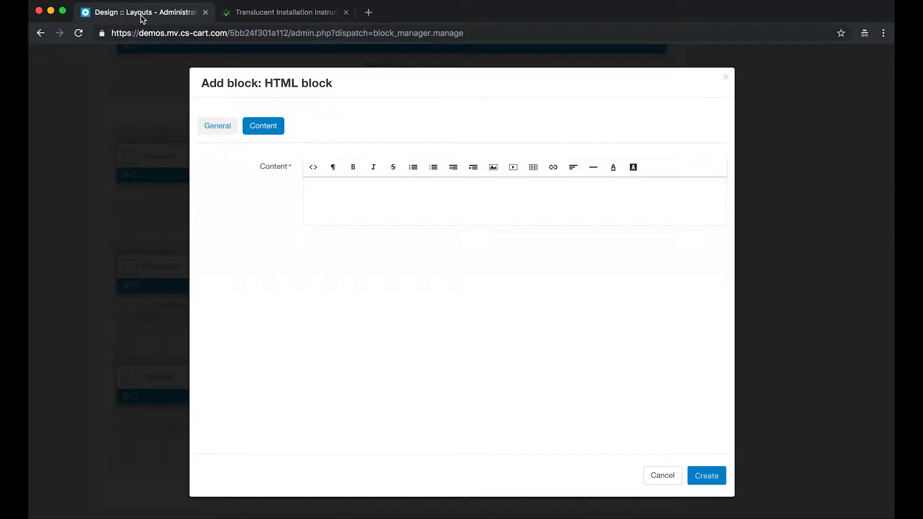
click(313, 170)
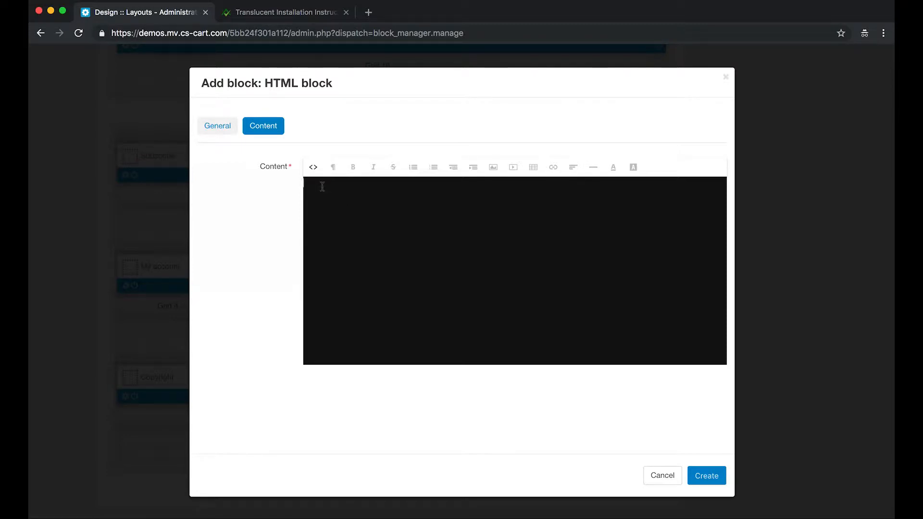
key(super+v)
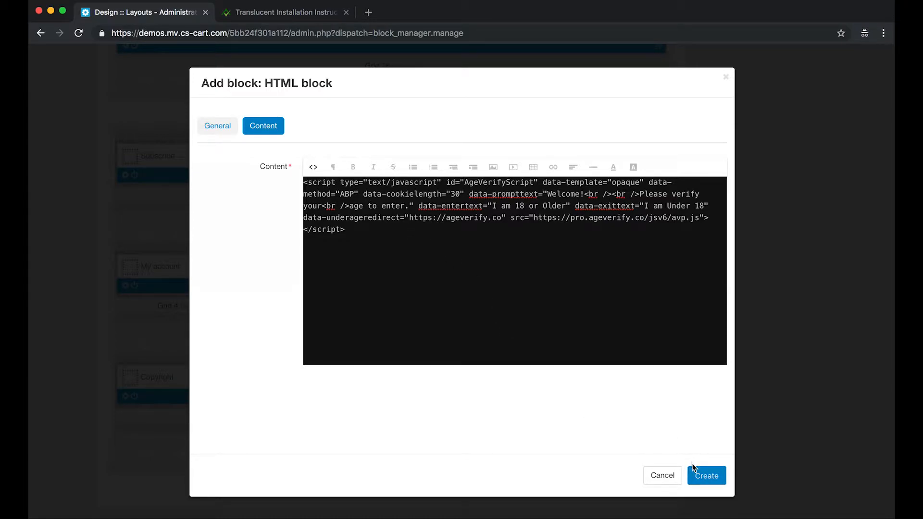
click(702, 476)
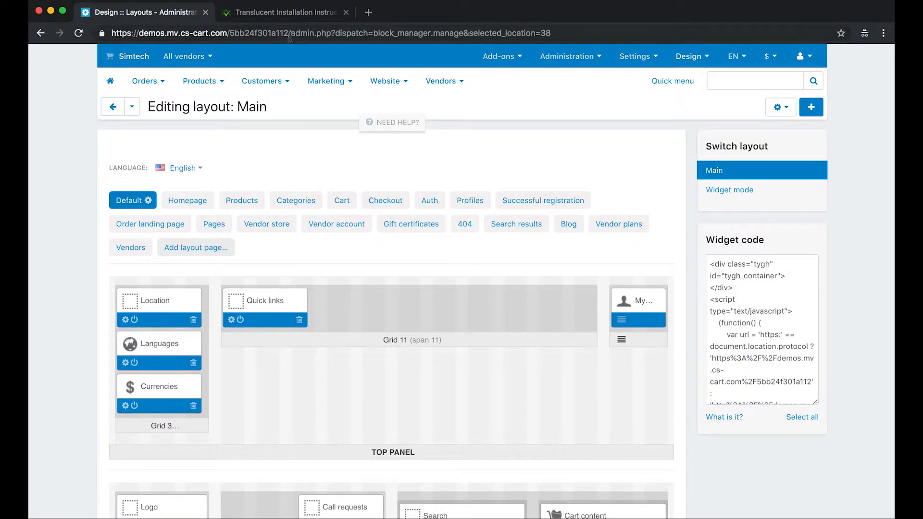
Open the store's base URL in a new browser tab and test the age prompt by choosing I am 18 or Older
drag(291, 32, 114, 34)
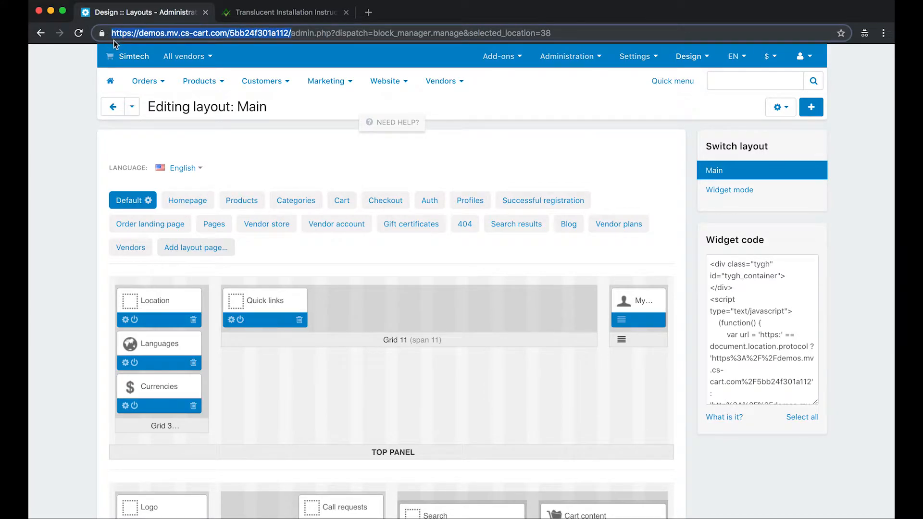
click(368, 13)
key(super+v)
key(Return)
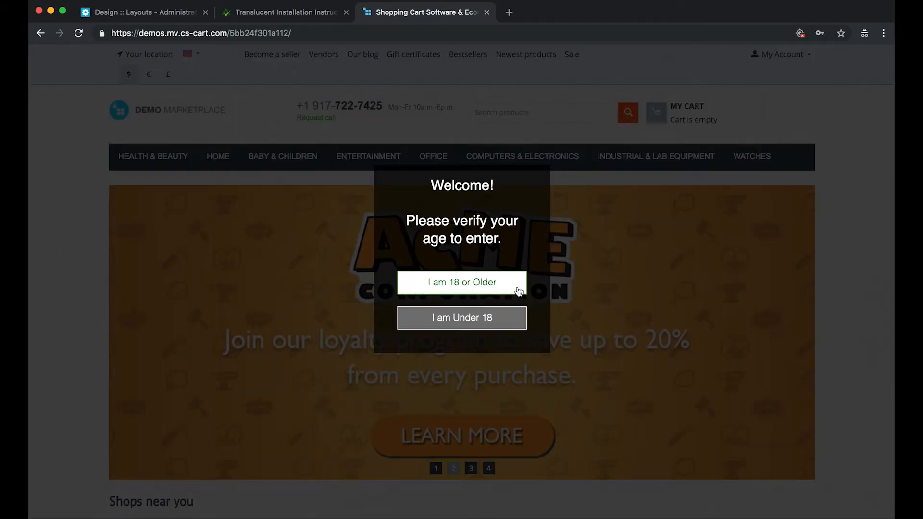
click(518, 290)
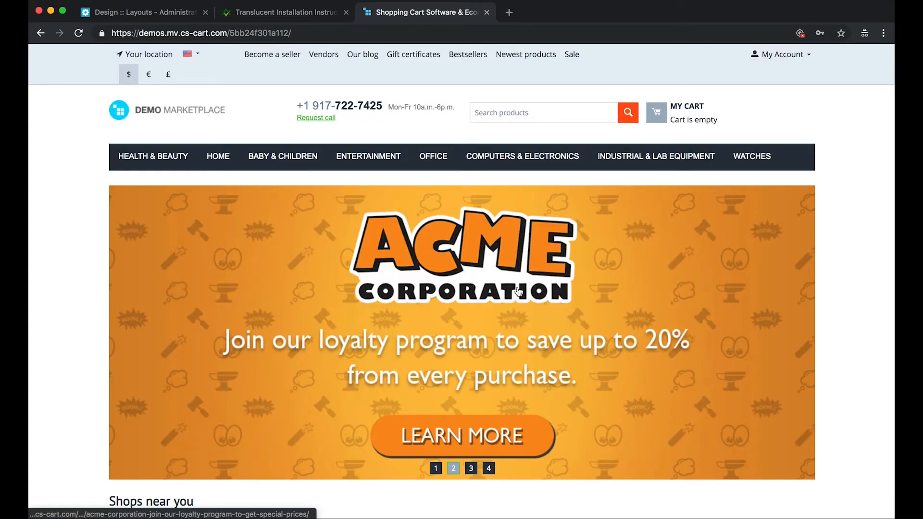
scroll(517, 290, down, 10)
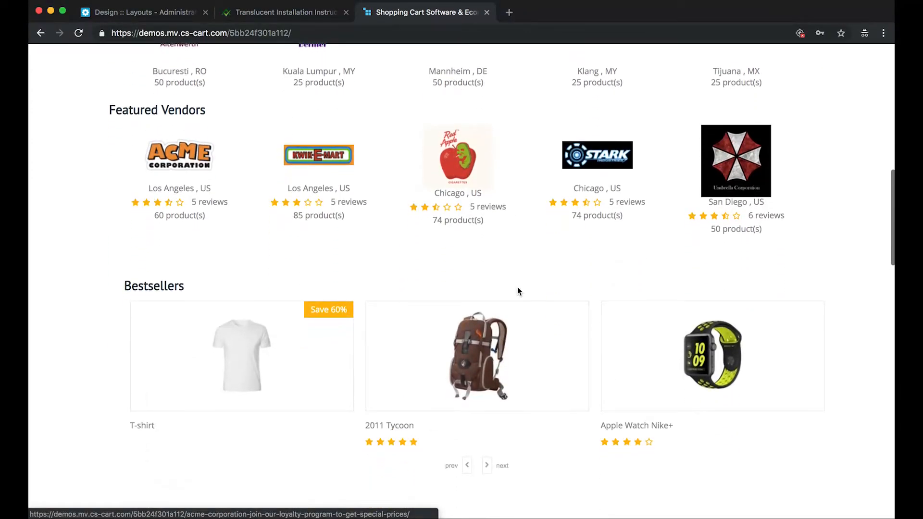